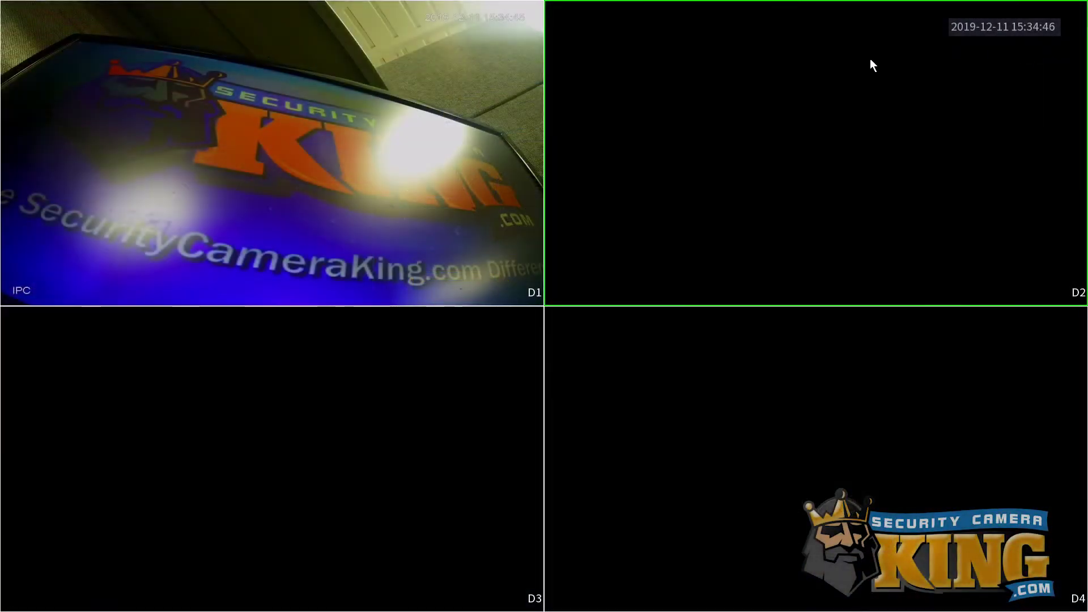
Log into the recorder with the unlock pattern and open its Network P2P page showing the serial and QR codes.
right_click(592, 185)
left_click(618, 191)
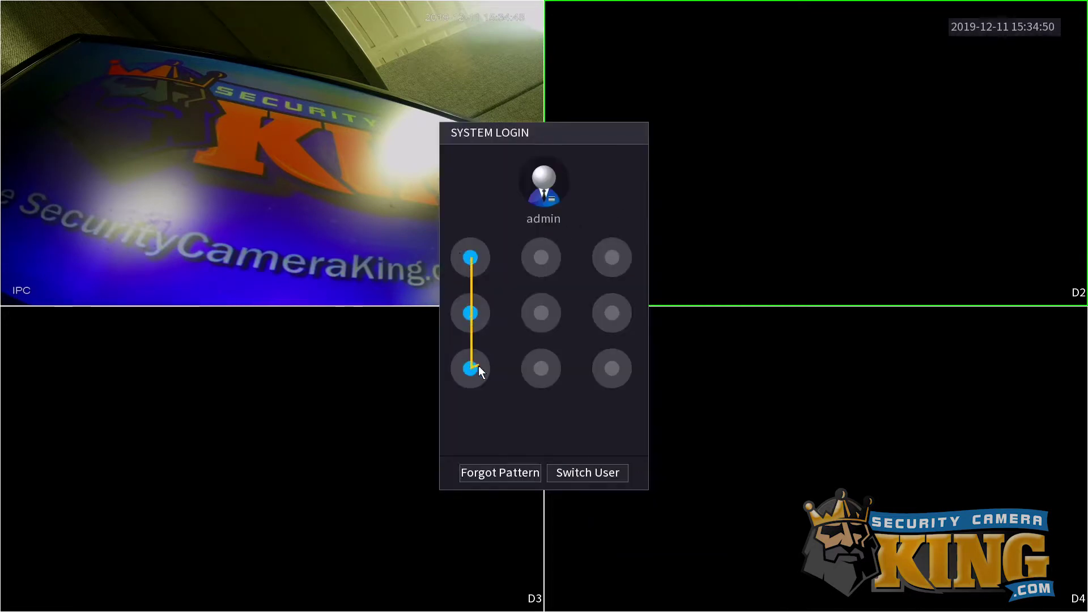
left_click_drag(611, 310, 610, 285)
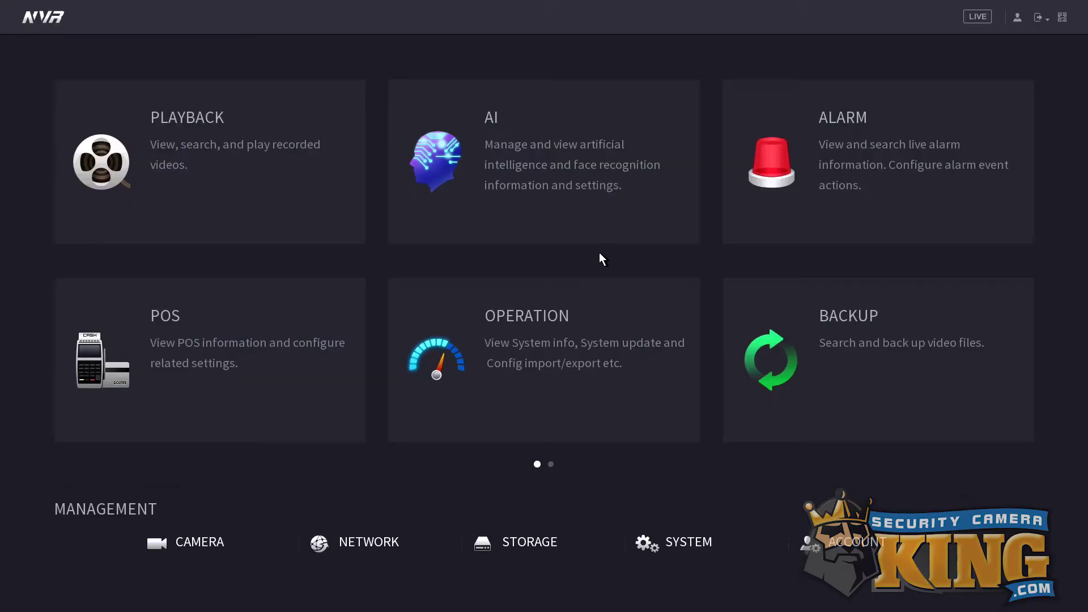
left_click(367, 538)
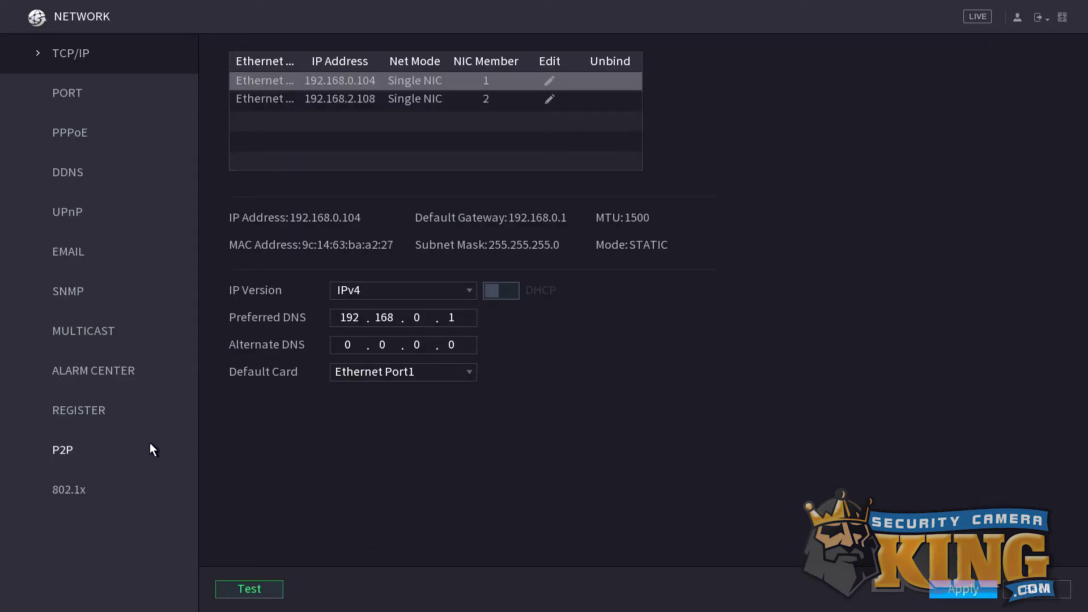
left_click(88, 456)
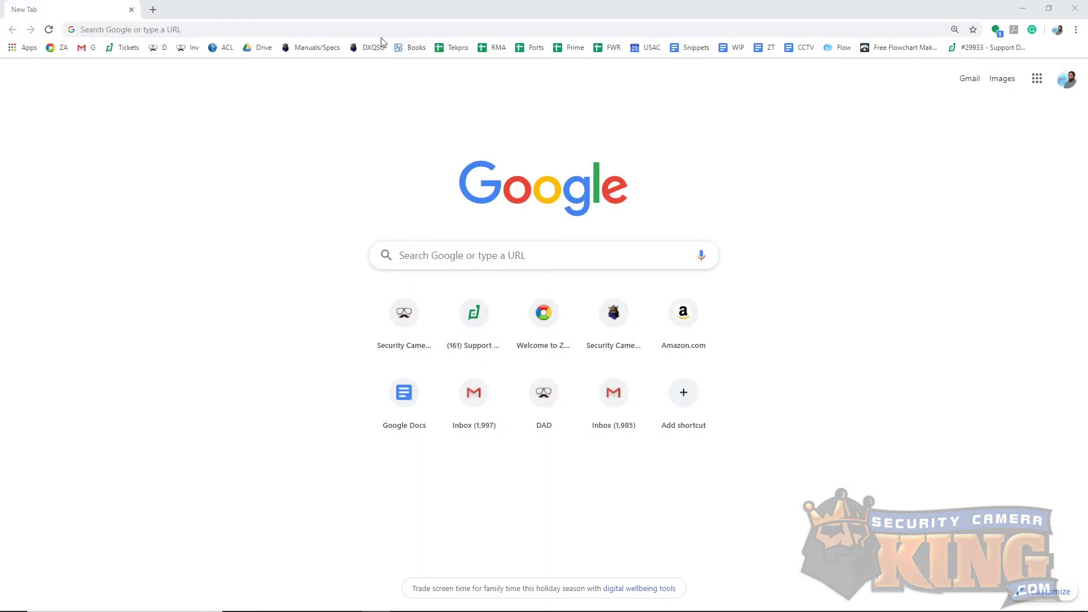
left_click(379, 31)
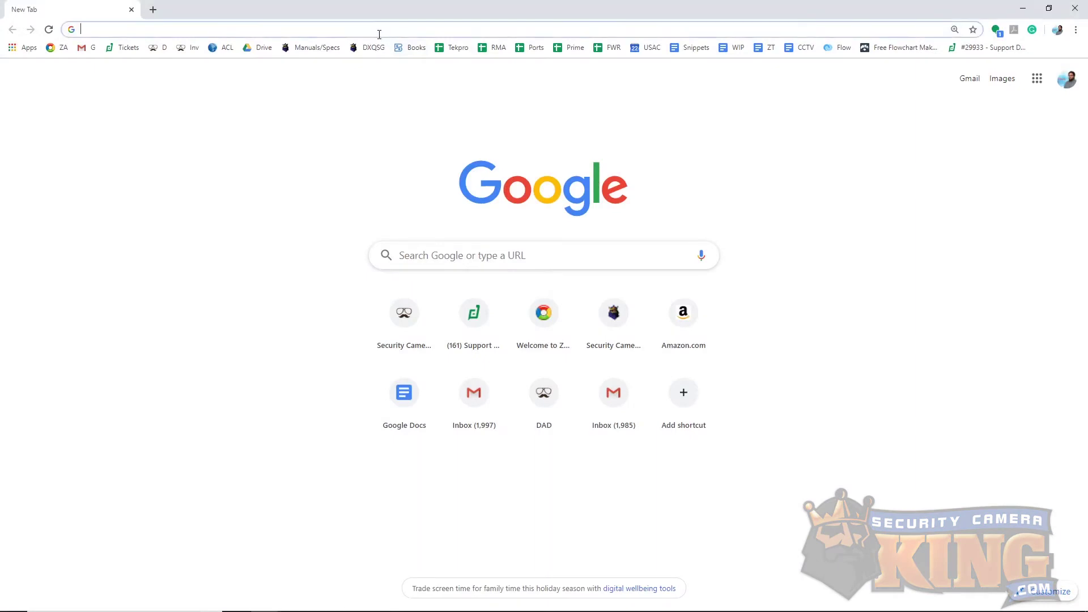
type("www.c")
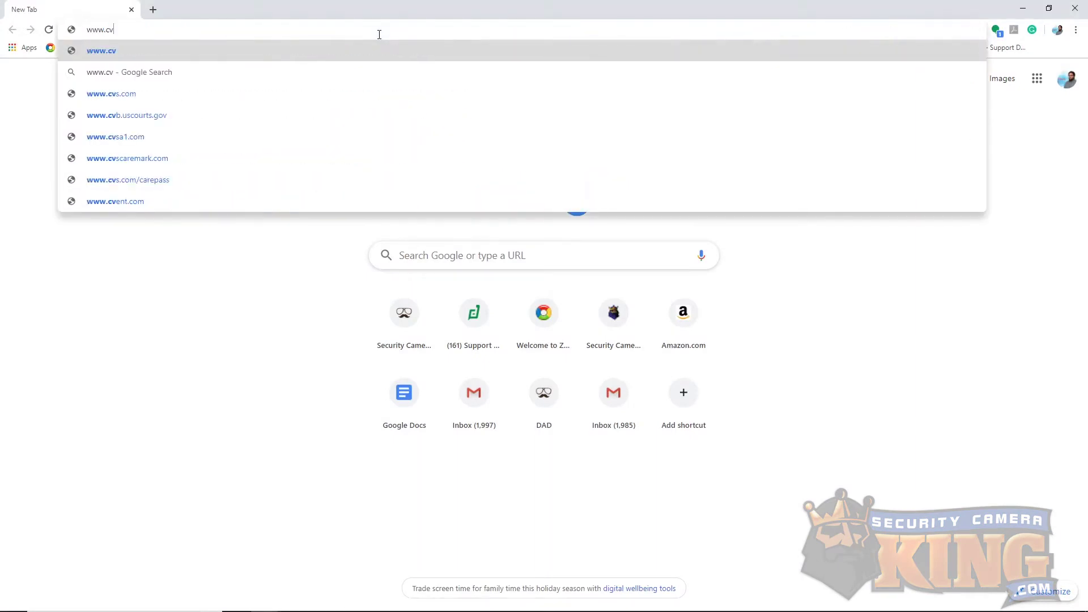
type("anyouseeme")
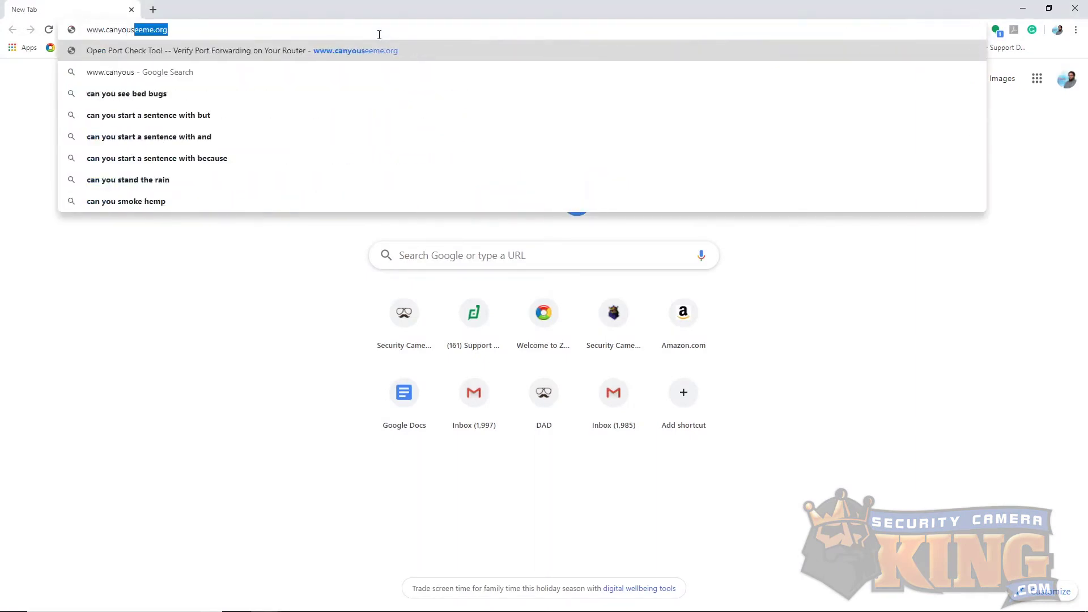
type(".or")
key("Return")
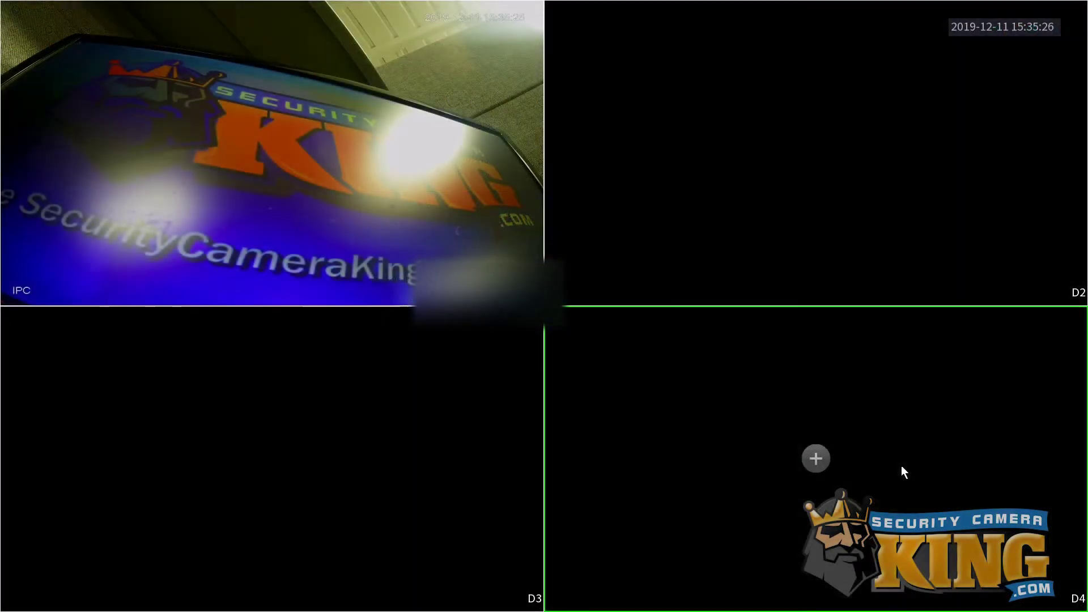
Open the recorder's Network Port settings to check its port numbers.
right_click(725, 141)
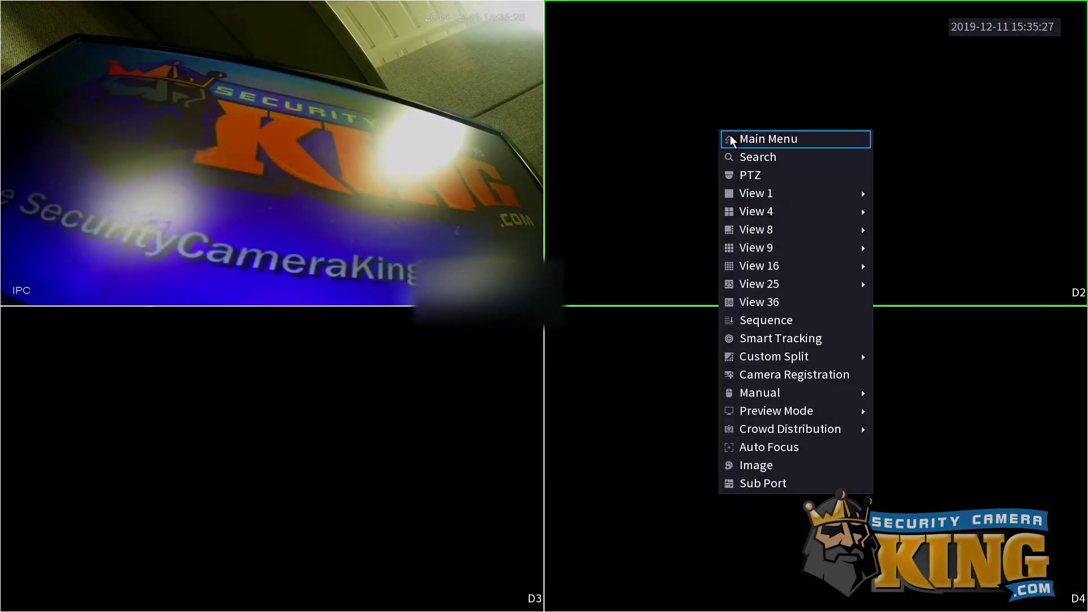
left_click(730, 138)
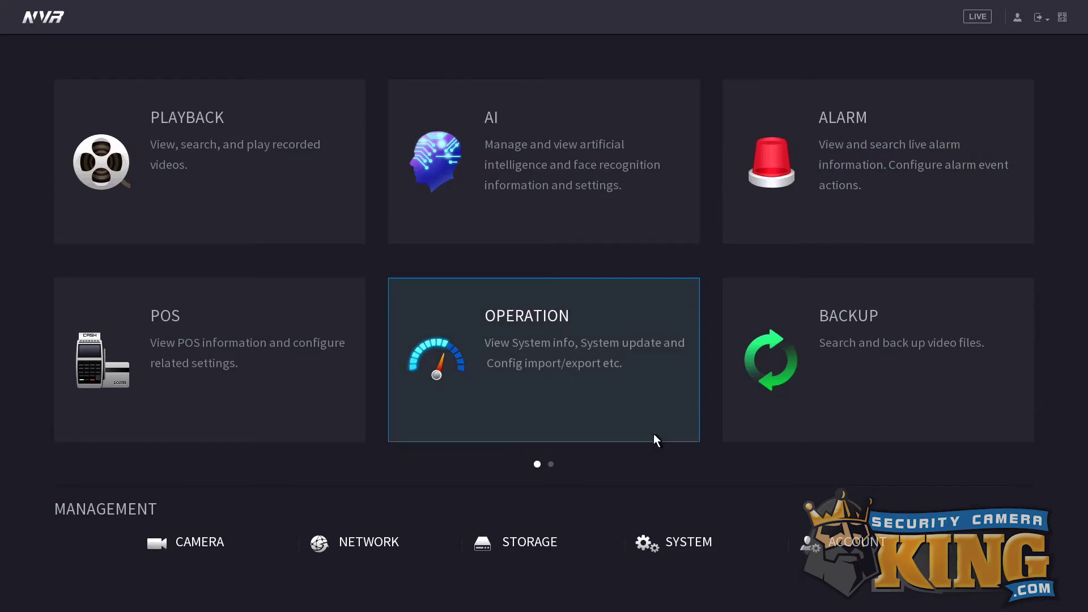
left_click(365, 540)
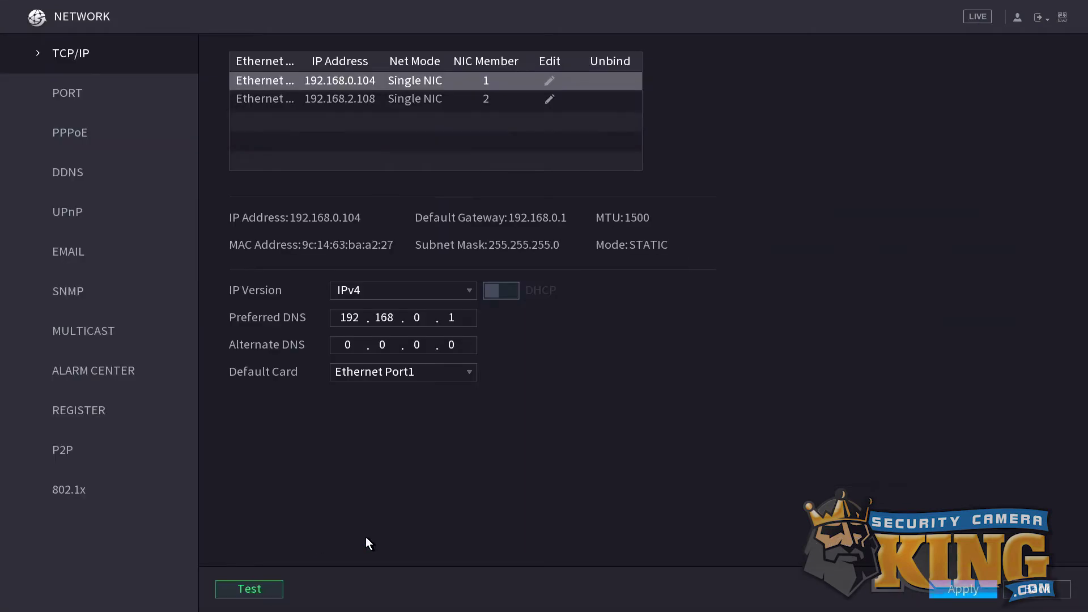
left_click(113, 94)
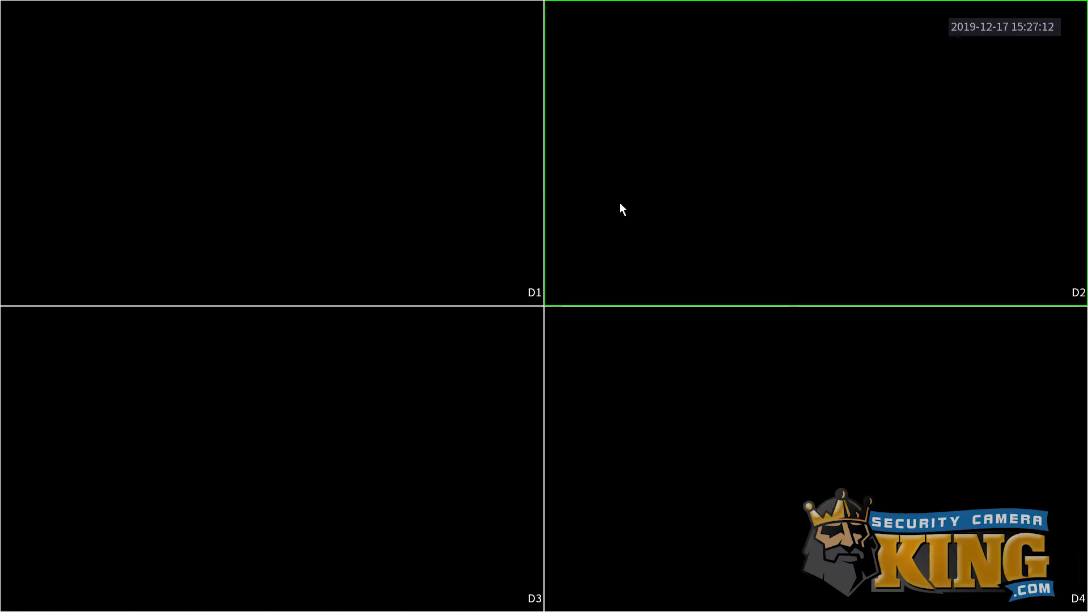
Switch the recorder's Main Menu login from pattern to username and password via Forgot Pattern.
right_click(663, 250)
left_click(675, 257)
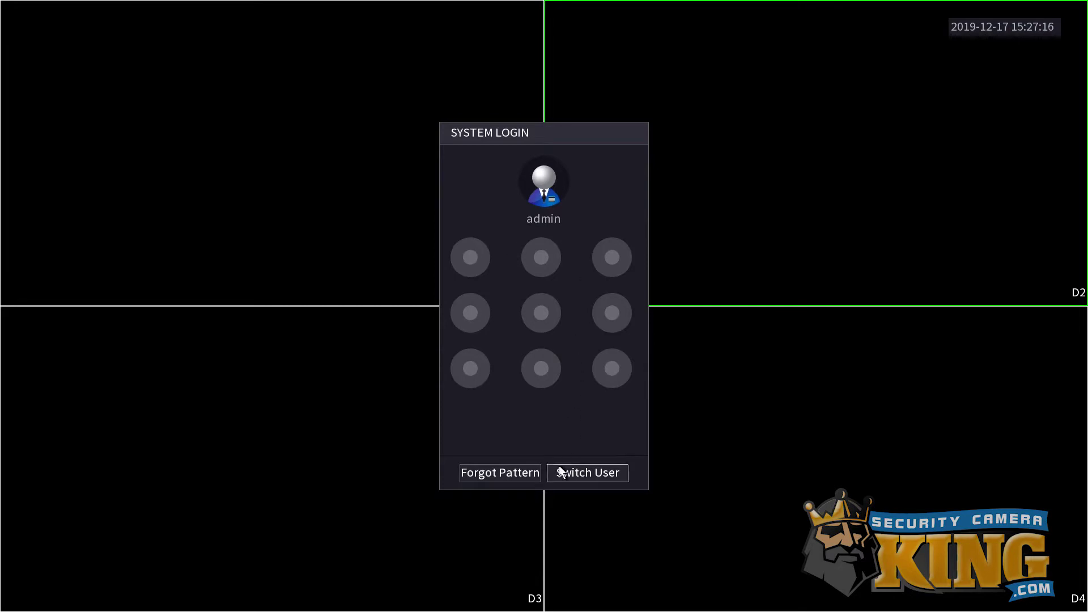
left_click(493, 471)
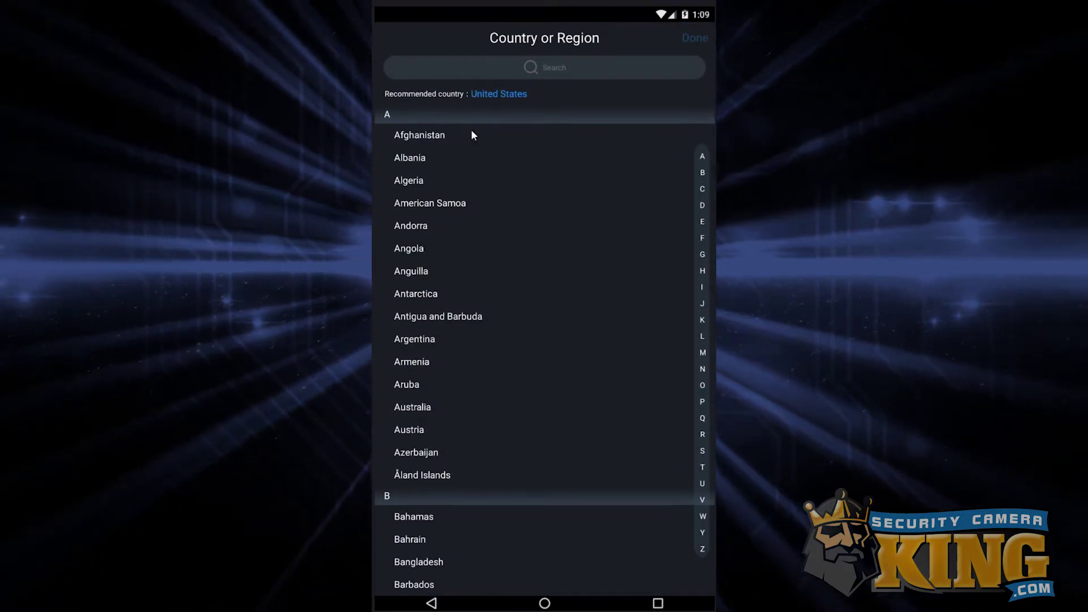
Confirm United States as the app's region and go to the Home screen.
left_click(499, 95)
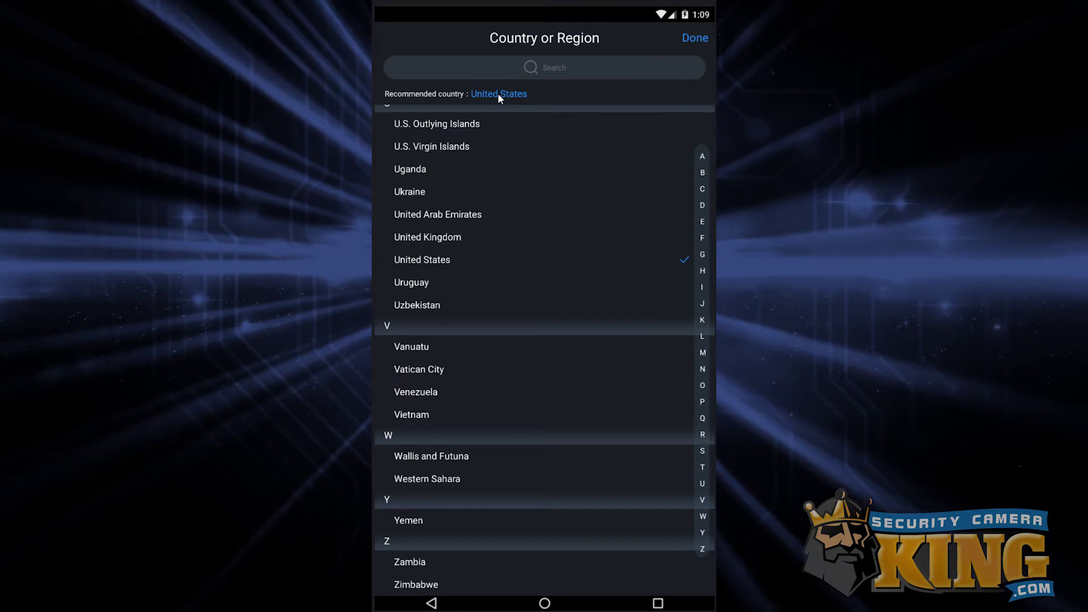
left_click(692, 39)
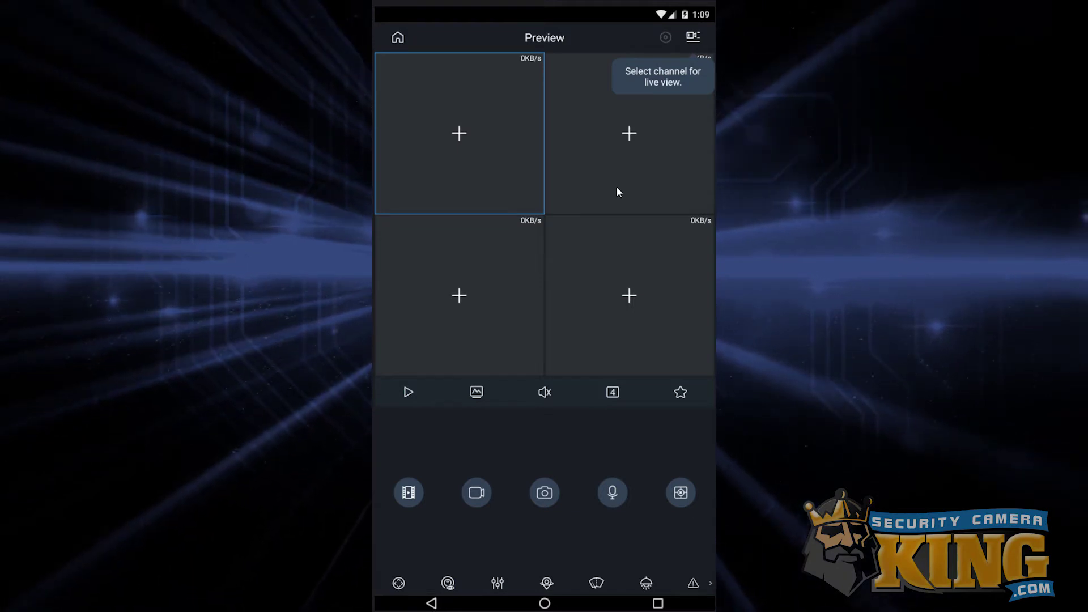
left_click(402, 40)
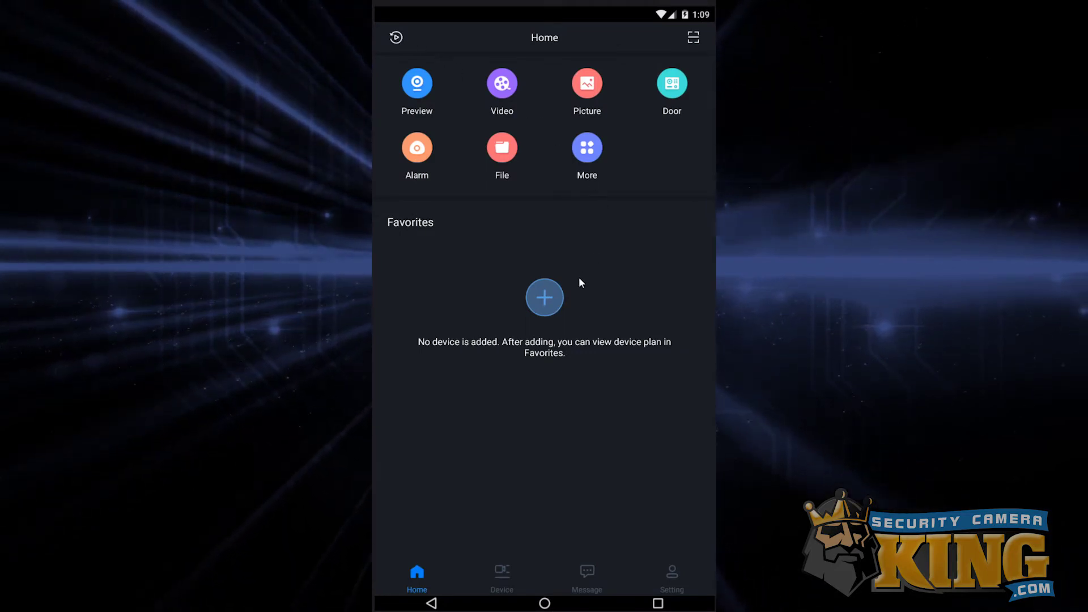
In Device Manager, add a device via SN/Scan and choose manual serial-number entry.
left_click(552, 292)
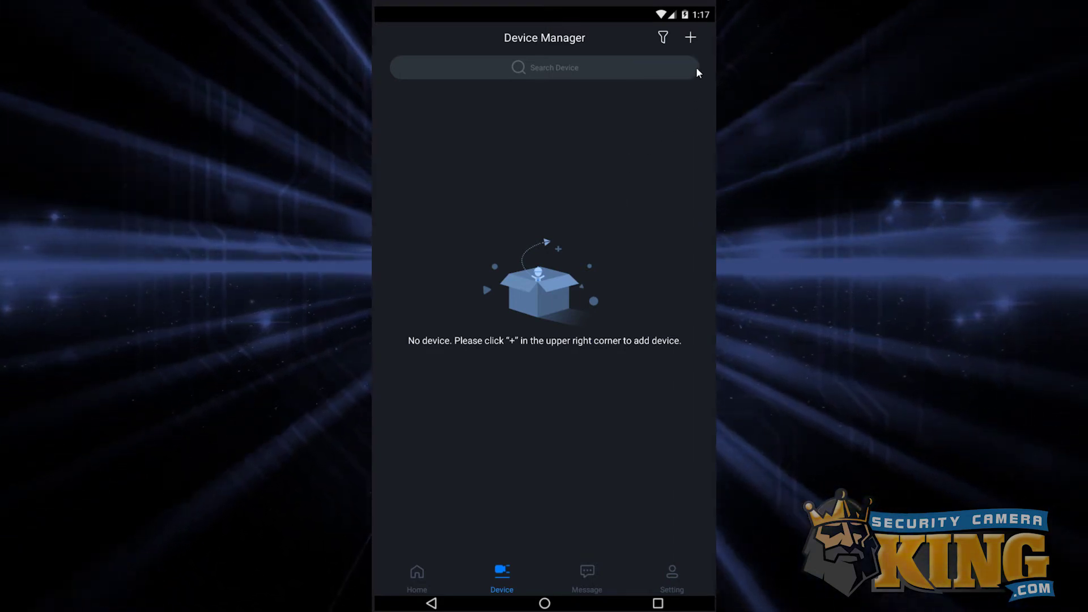
left_click(691, 38)
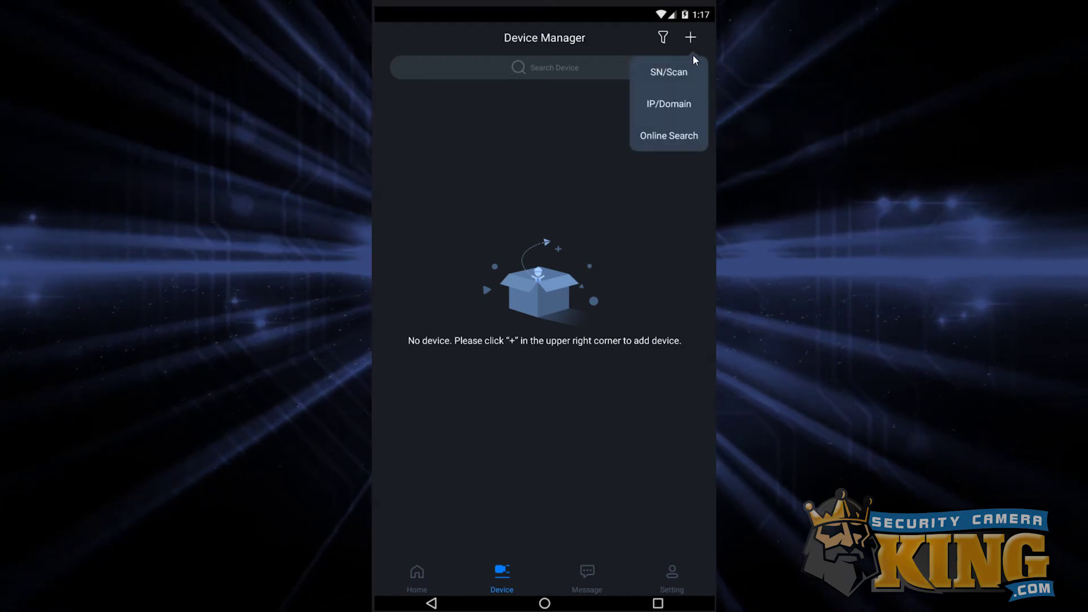
left_click(669, 84)
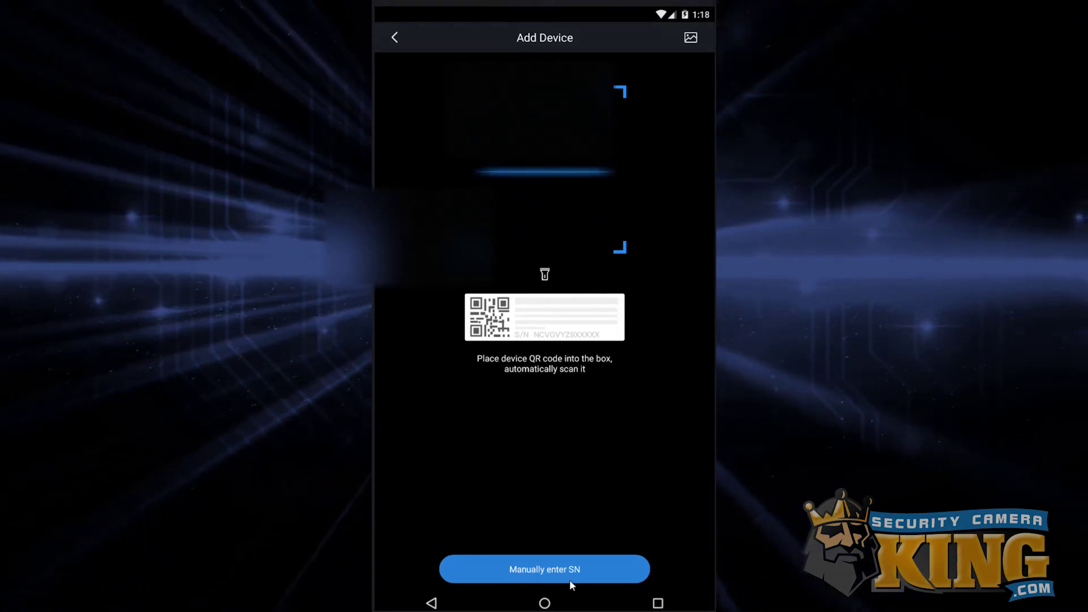
left_click(526, 570)
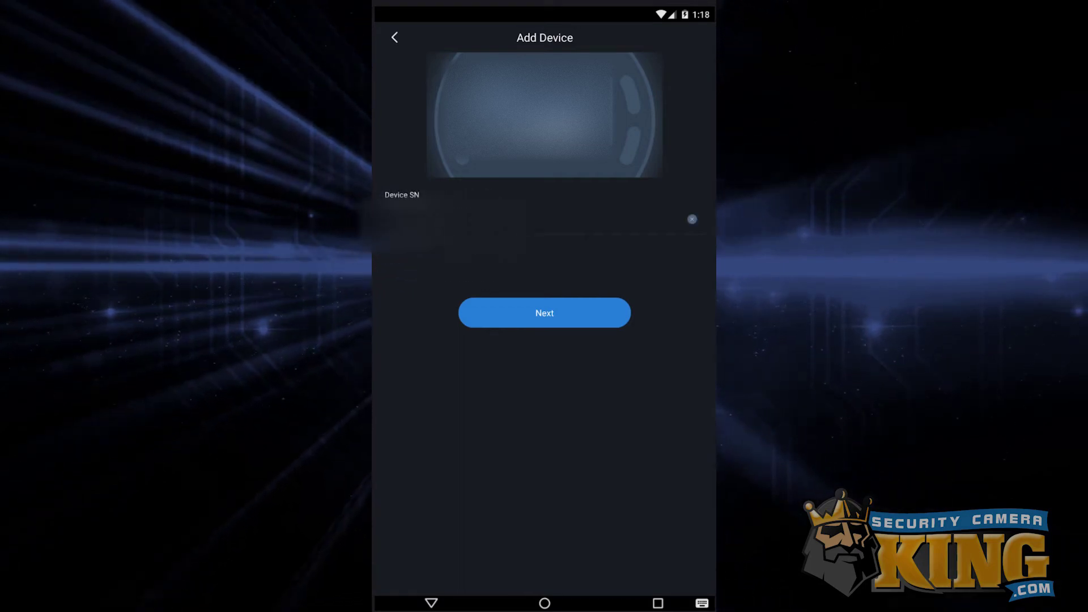
Type the recorder's serial number into the Device SN field.
left_click(401, 235)
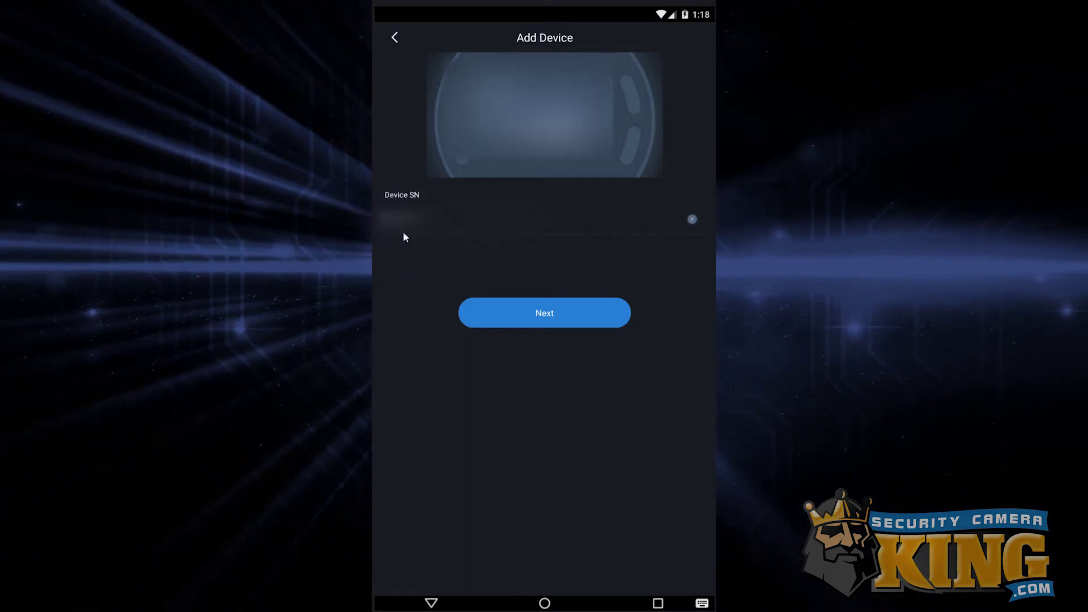
type("xxxxxxxx")
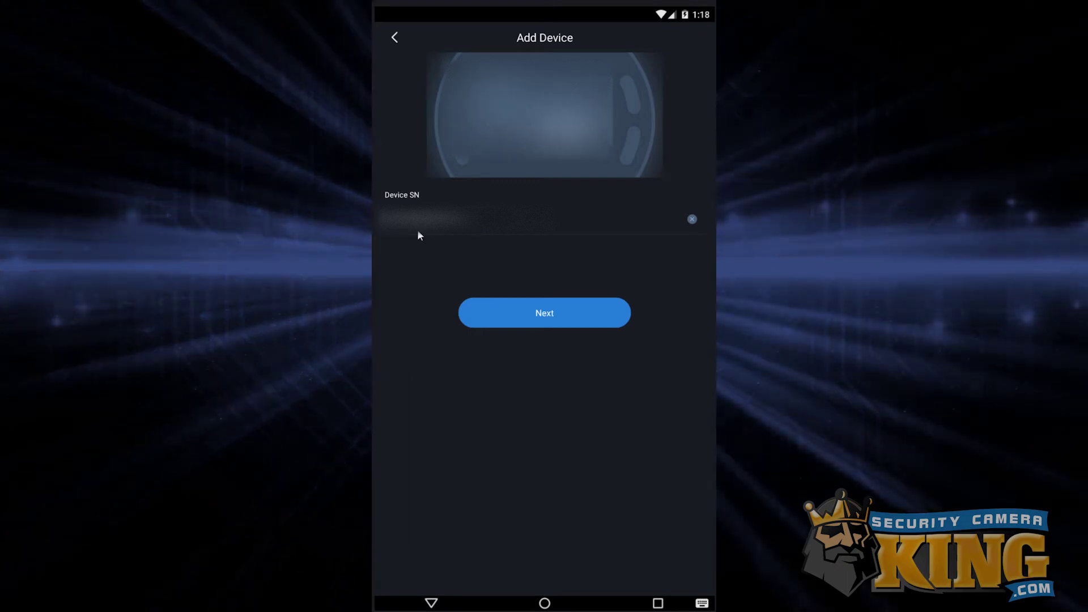
Submit the serial number and pick NVR as the device type.
left_click(530, 324)
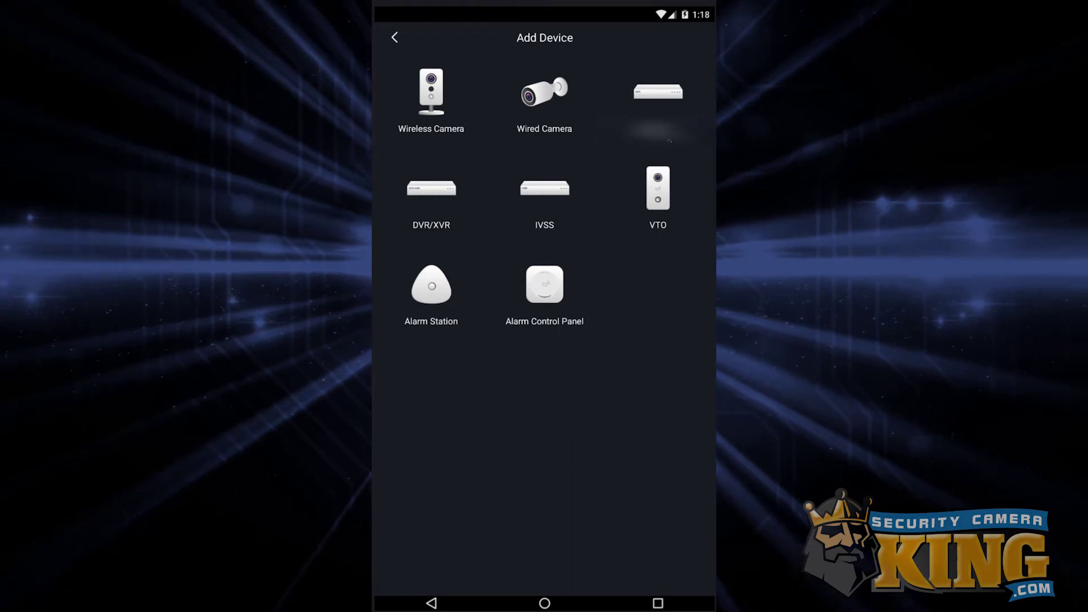
left_click(676, 97)
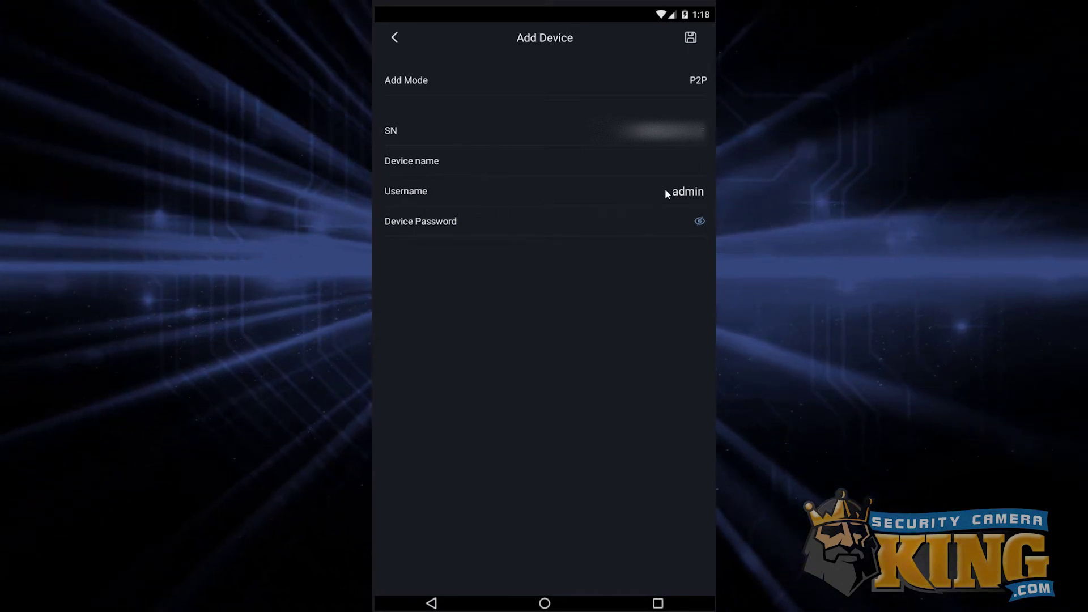
Set the P2P recorder's device name to 'In House'.
left_click(667, 168)
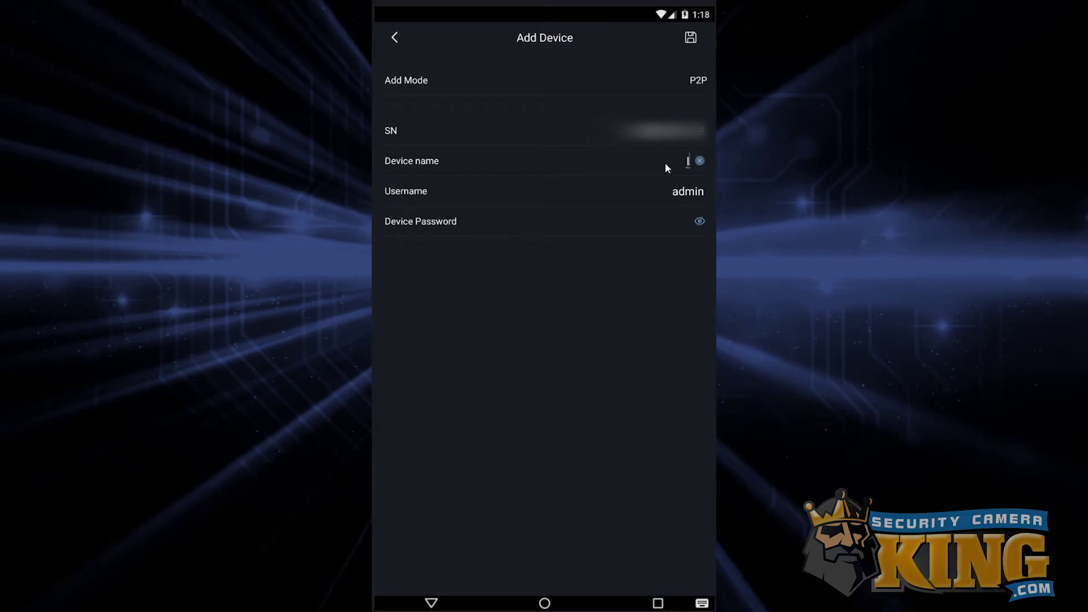
type("In Hoi")
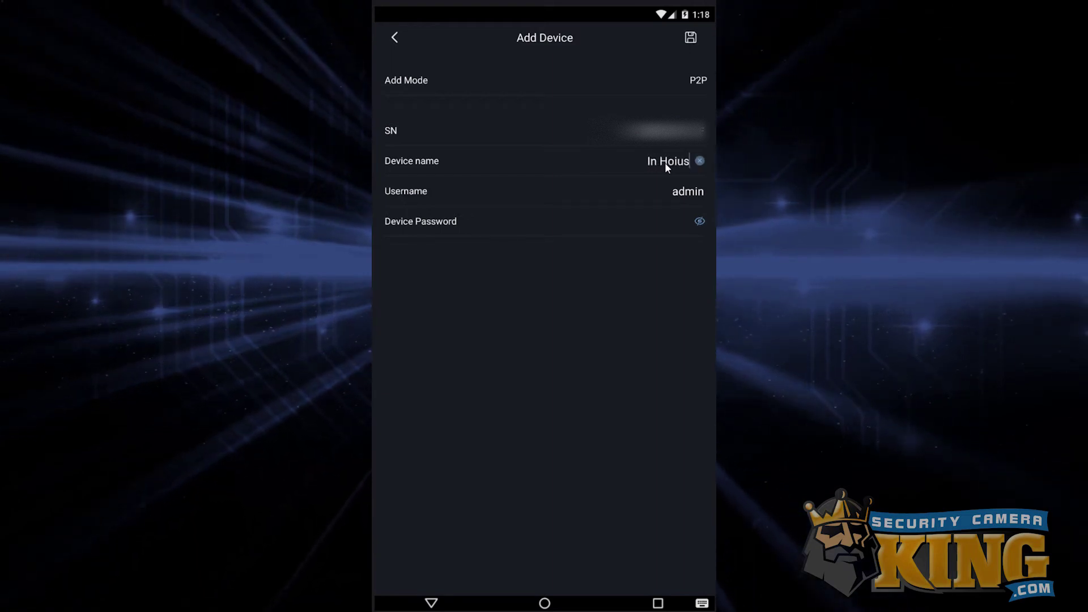
key("BackSpace")
type("use")
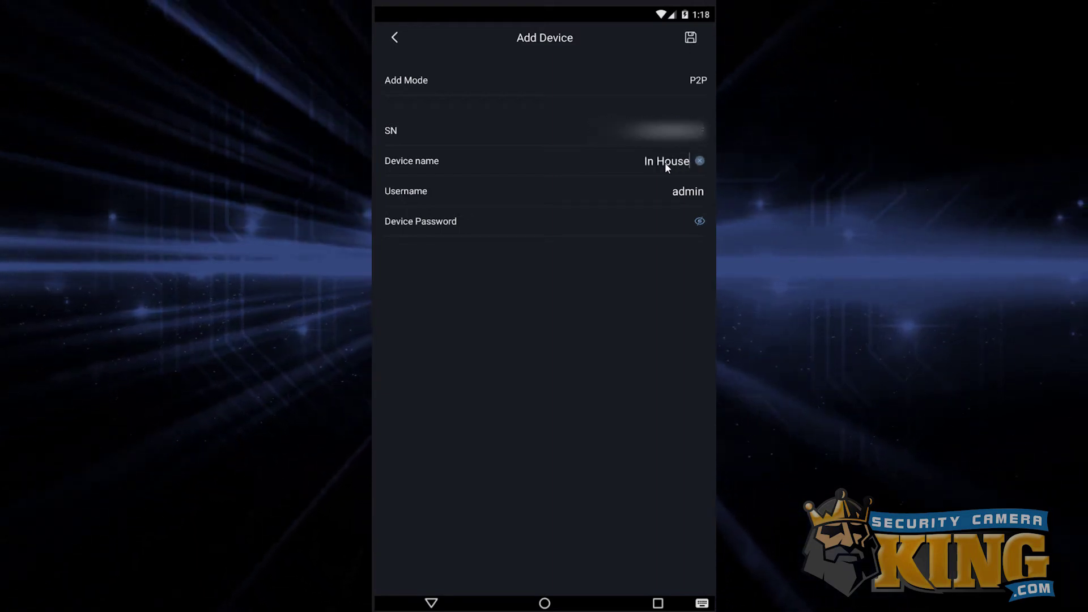
left_click(664, 162)
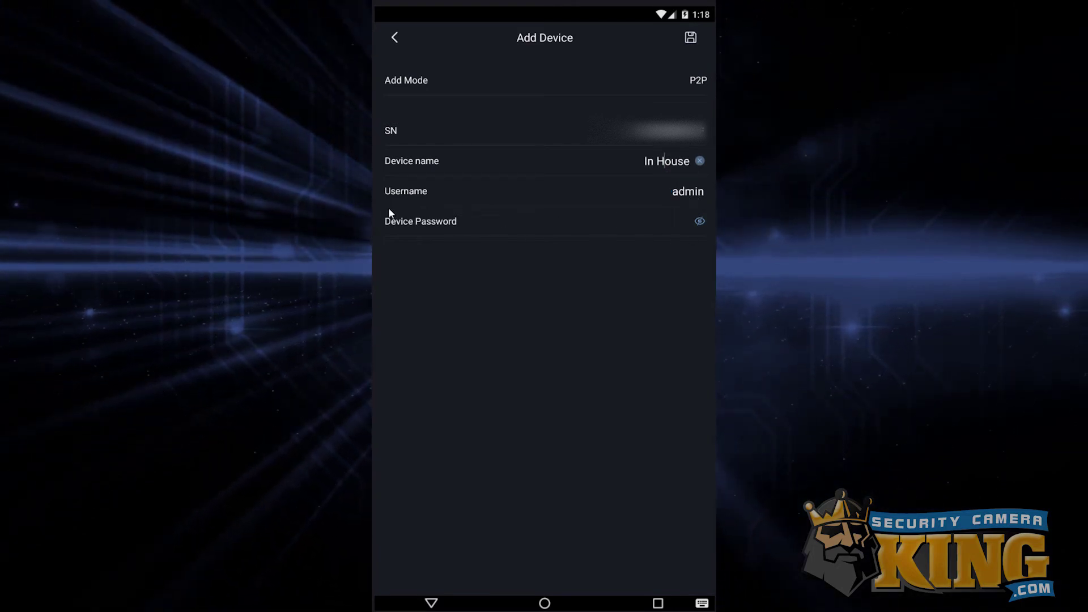
Enter the device password and save the P2P recorder.
left_click(682, 223)
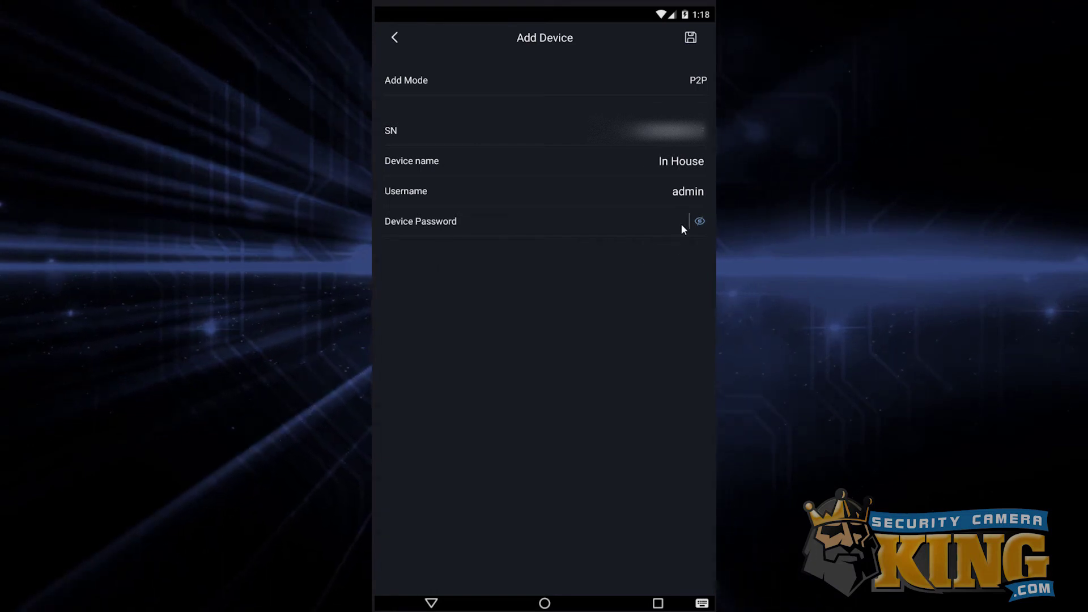
type("admin123")
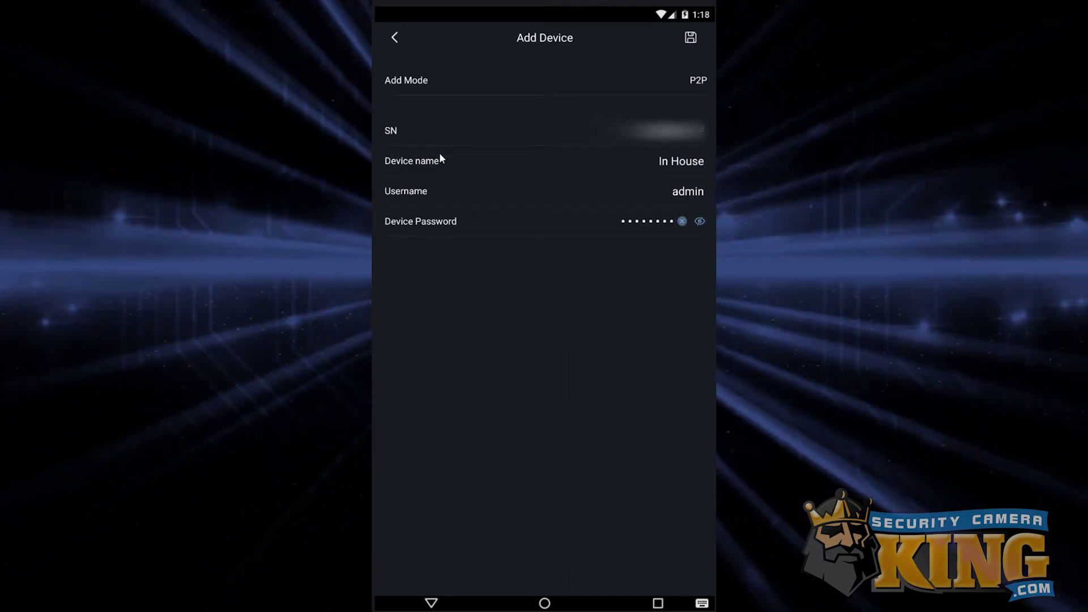
left_click(690, 40)
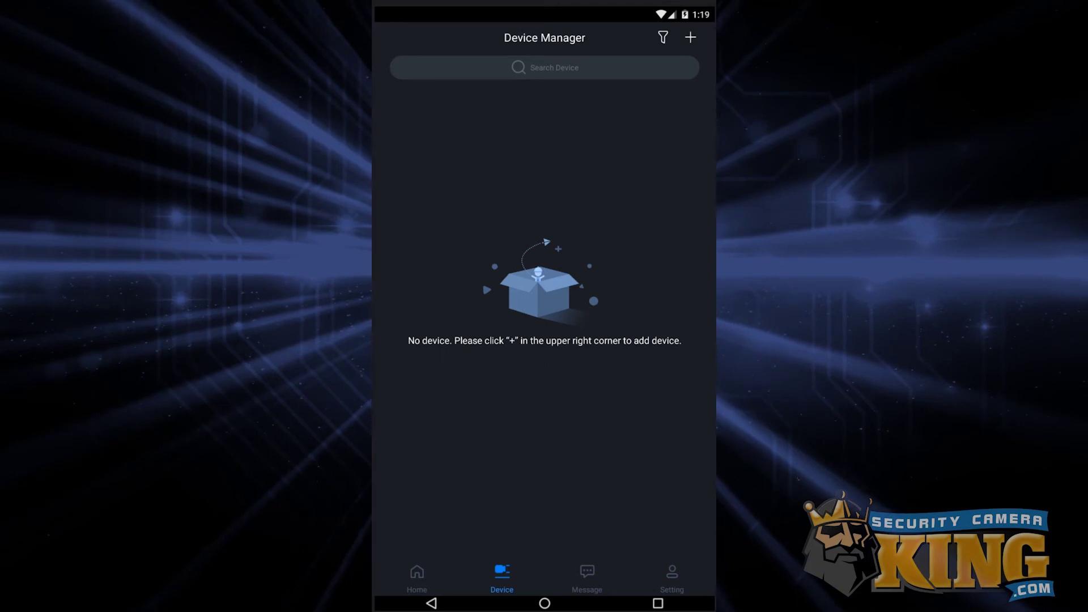
Add a new device by IP/Domain and choose NVR as its type.
left_click(691, 39)
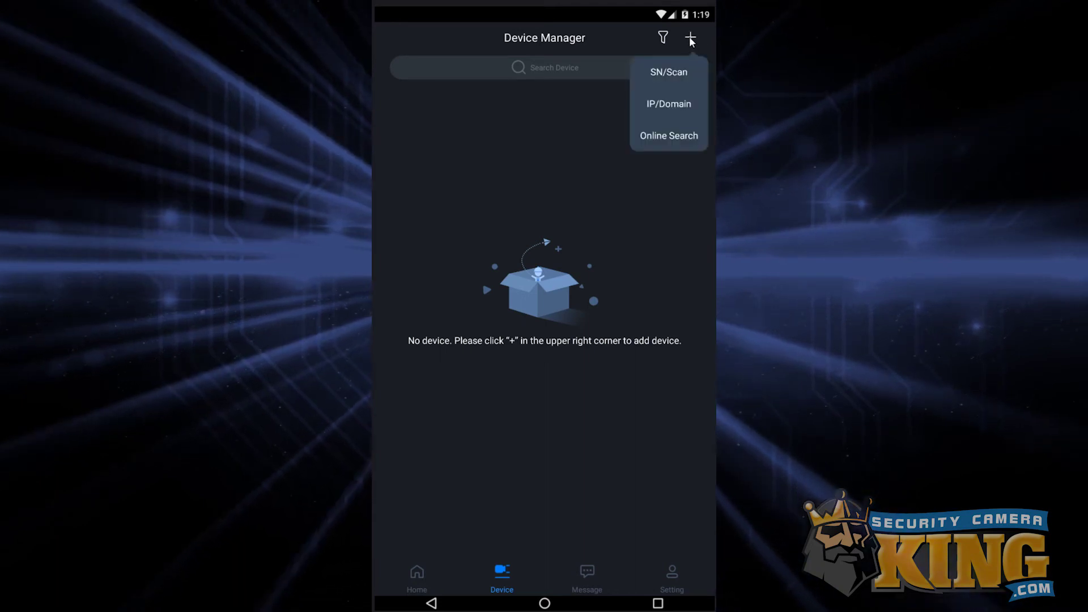
left_click(680, 114)
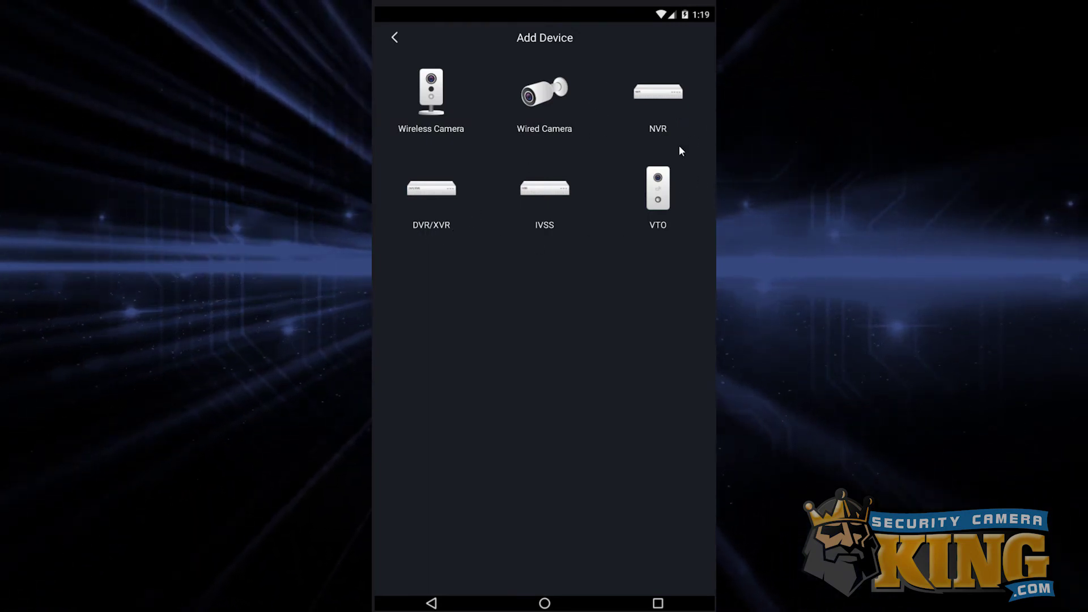
left_click(664, 99)
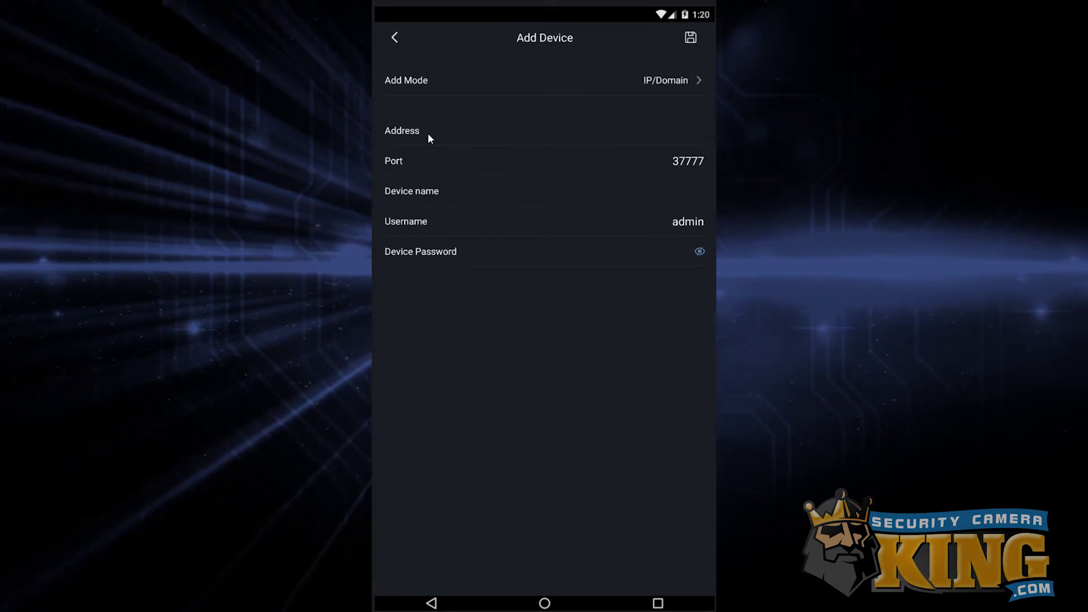
Set the address to 55.66.77.888 and replace port 37777 with 12345.
left_click(635, 139)
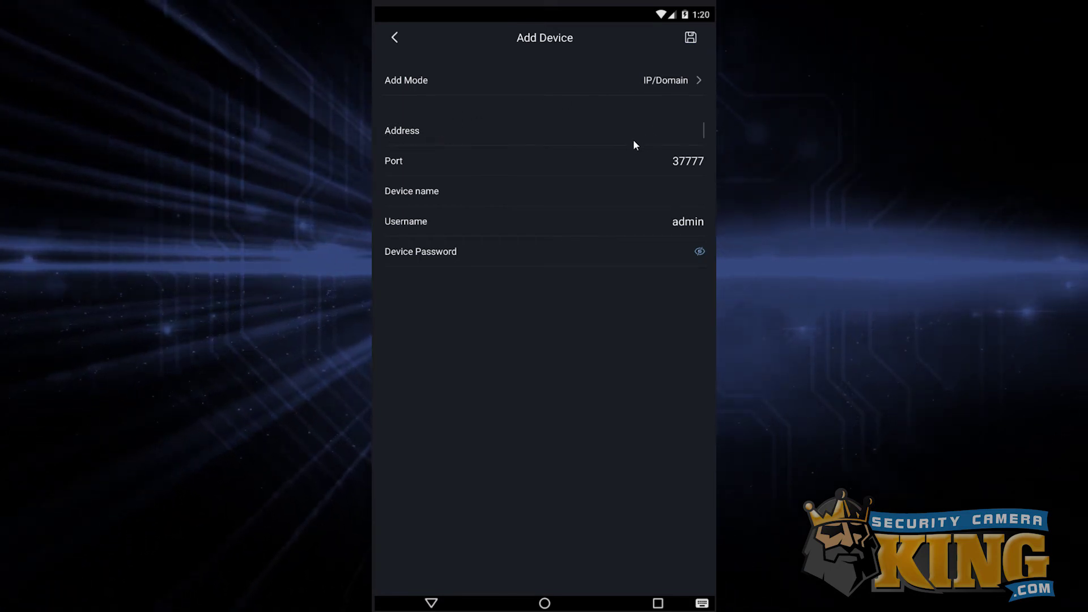
type("55.")
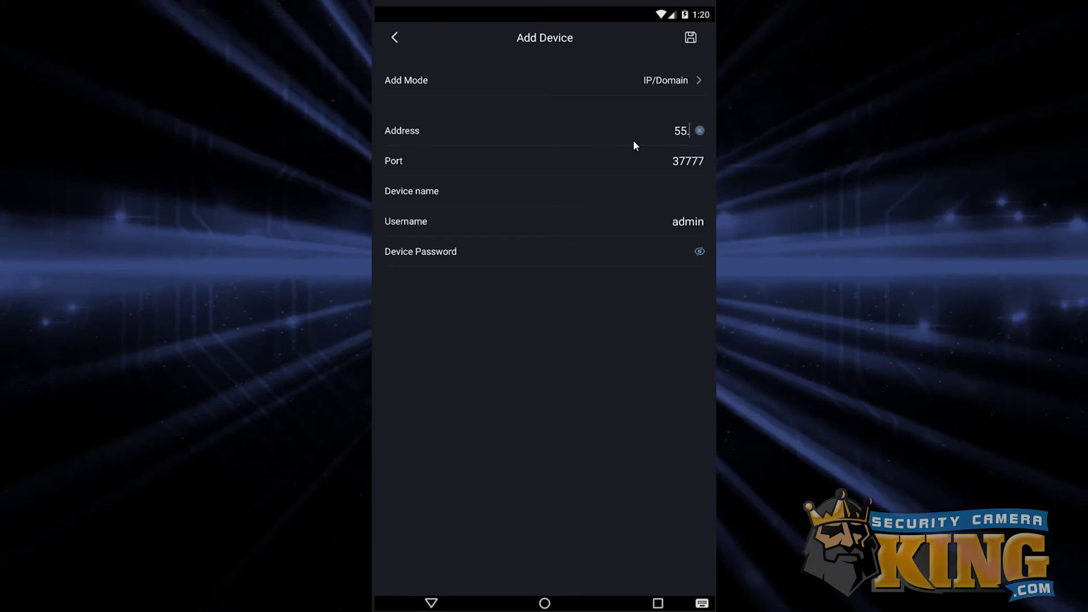
type("66.7")
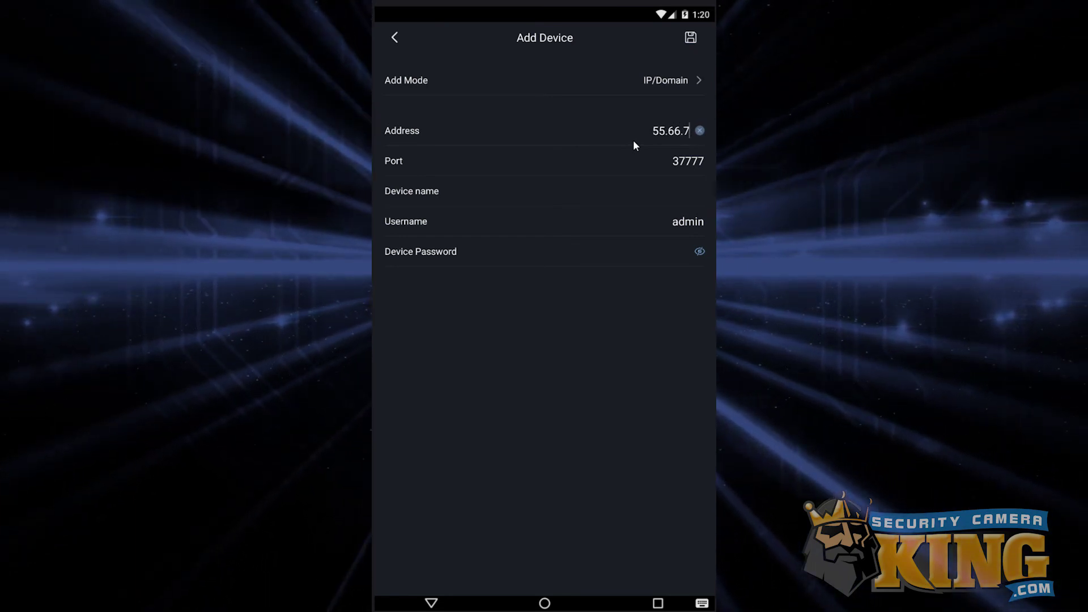
type("7.")
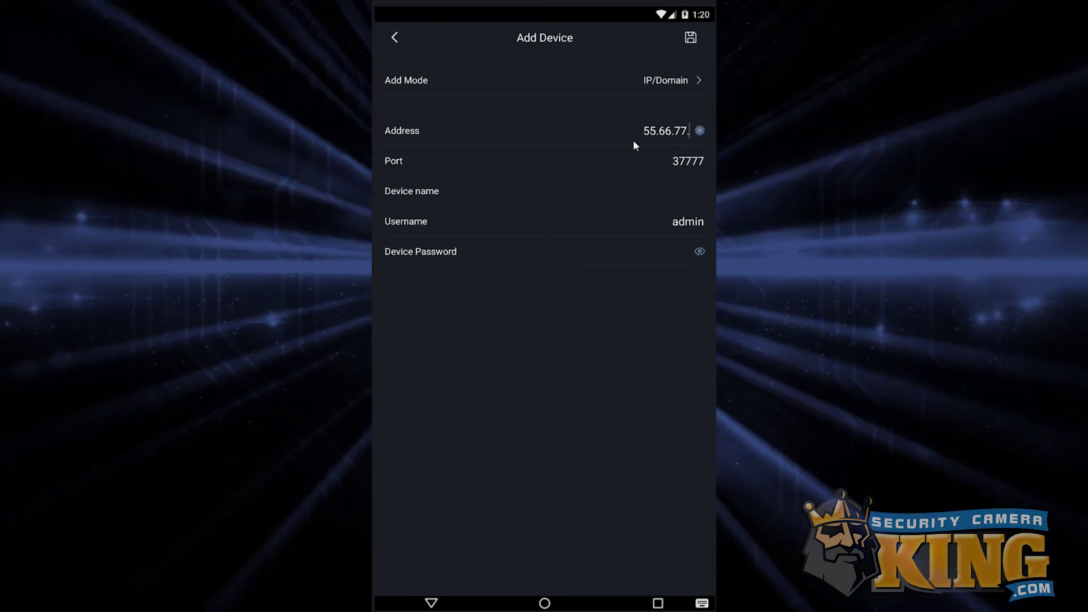
type("888")
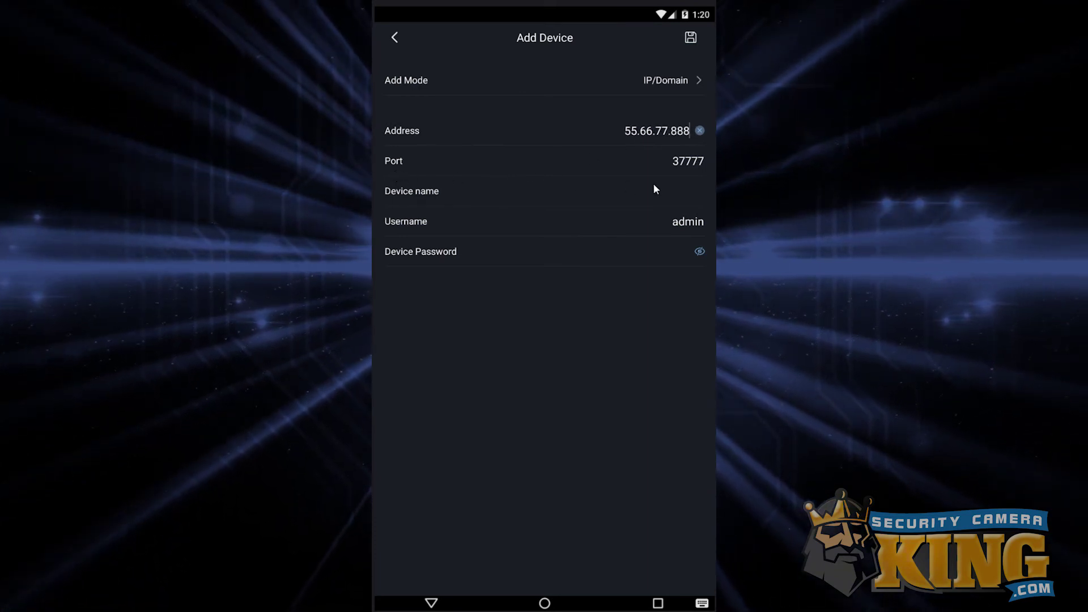
left_click(686, 164)
left_click(699, 162)
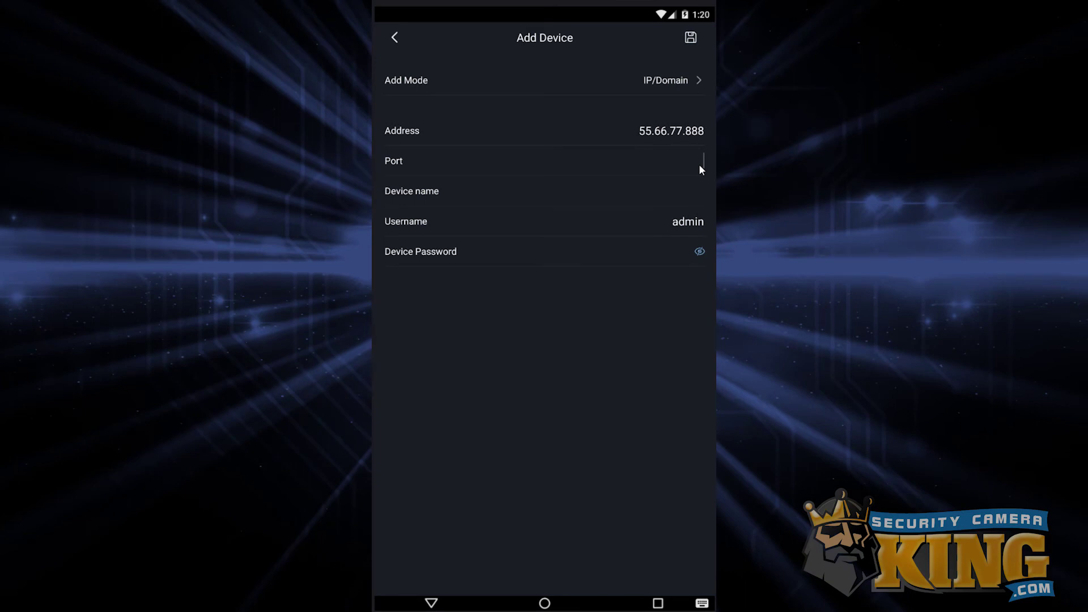
type("12345")
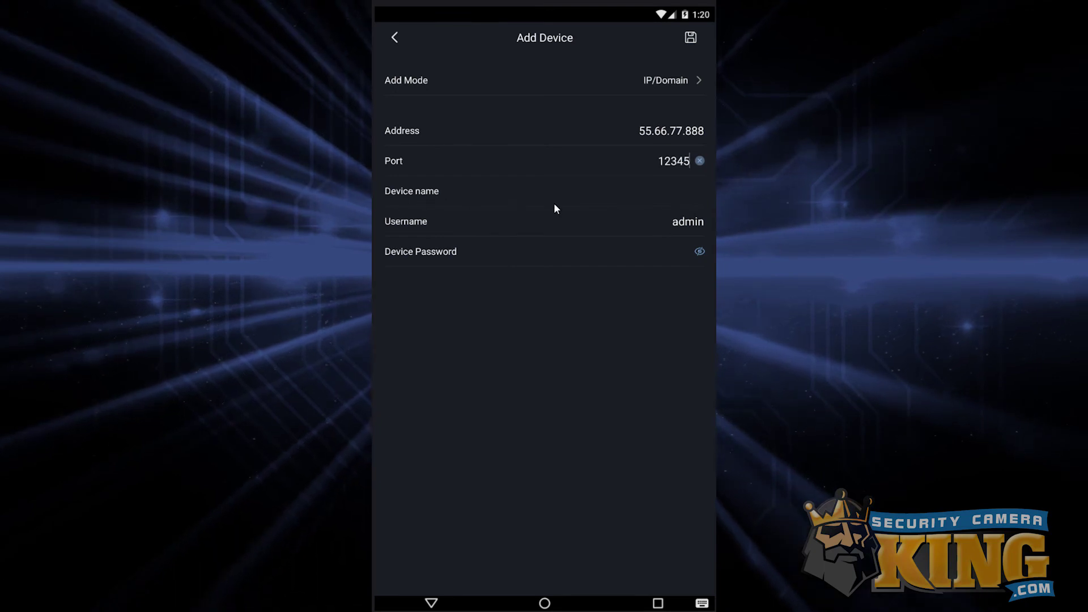
Name the recorder 'In House', enter its device password, and save it.
left_click(691, 197)
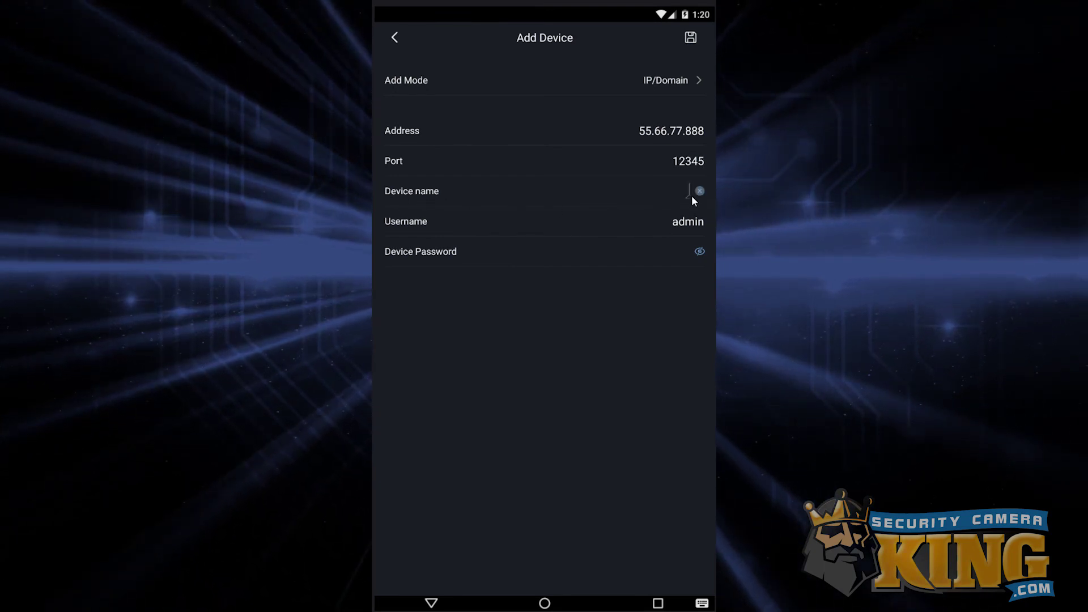
type("In Hous")
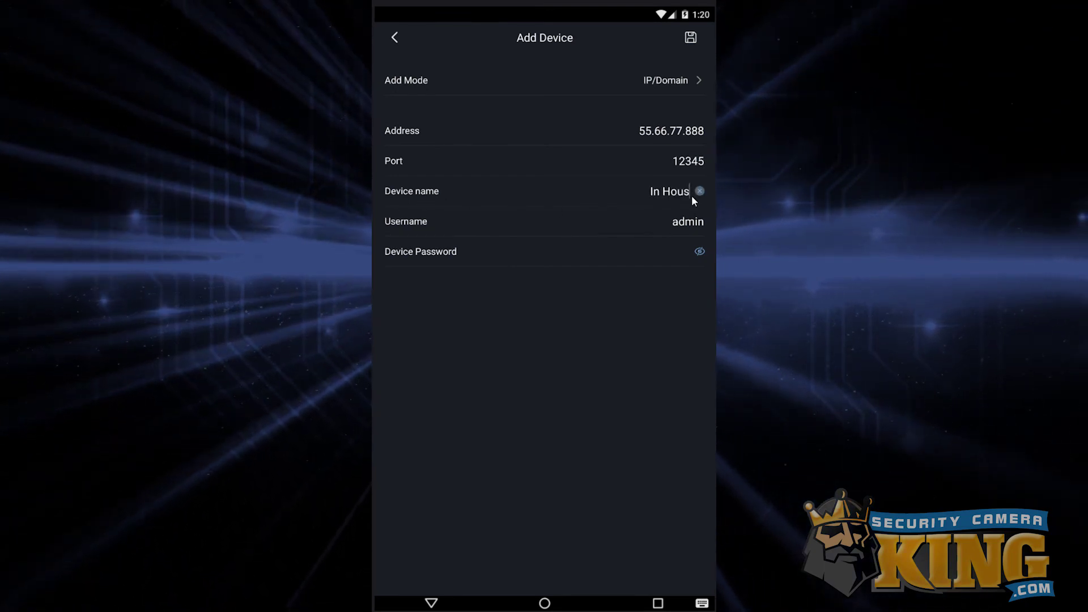
type("e")
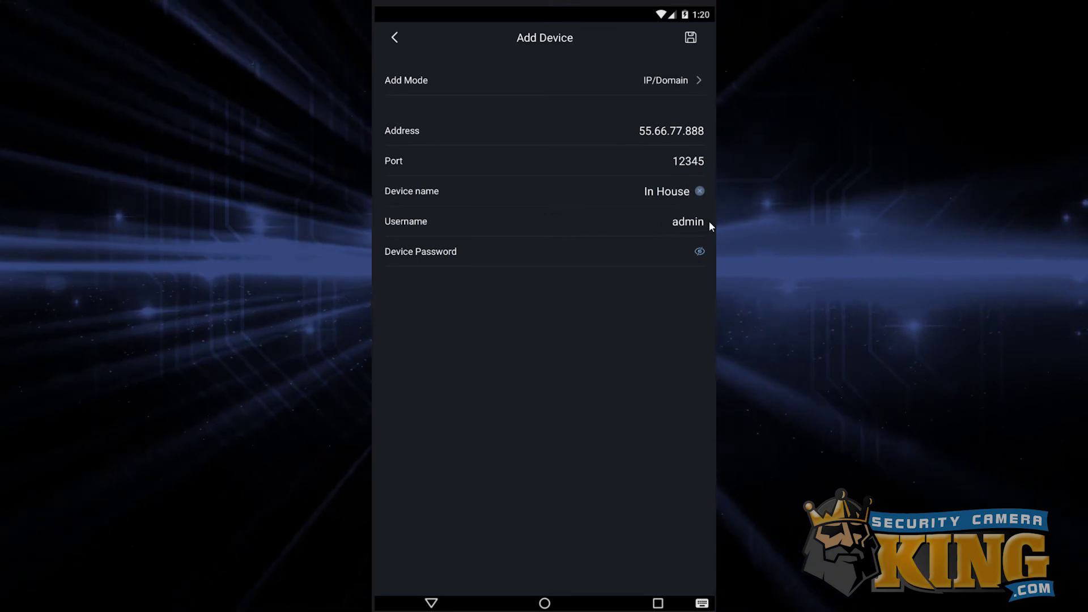
left_click(622, 255)
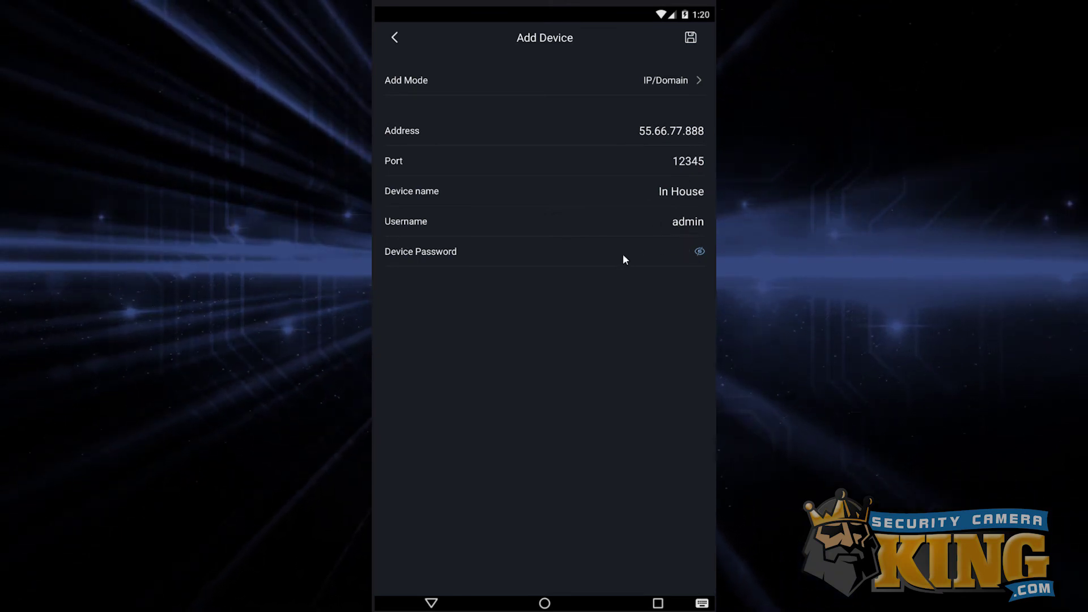
type("admin123")
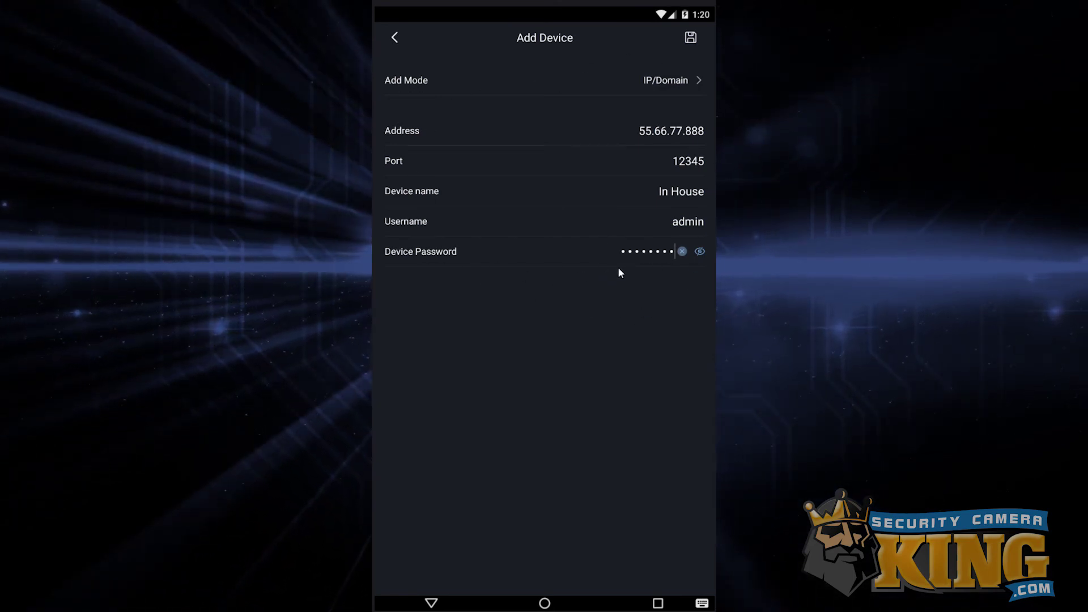
left_click(690, 39)
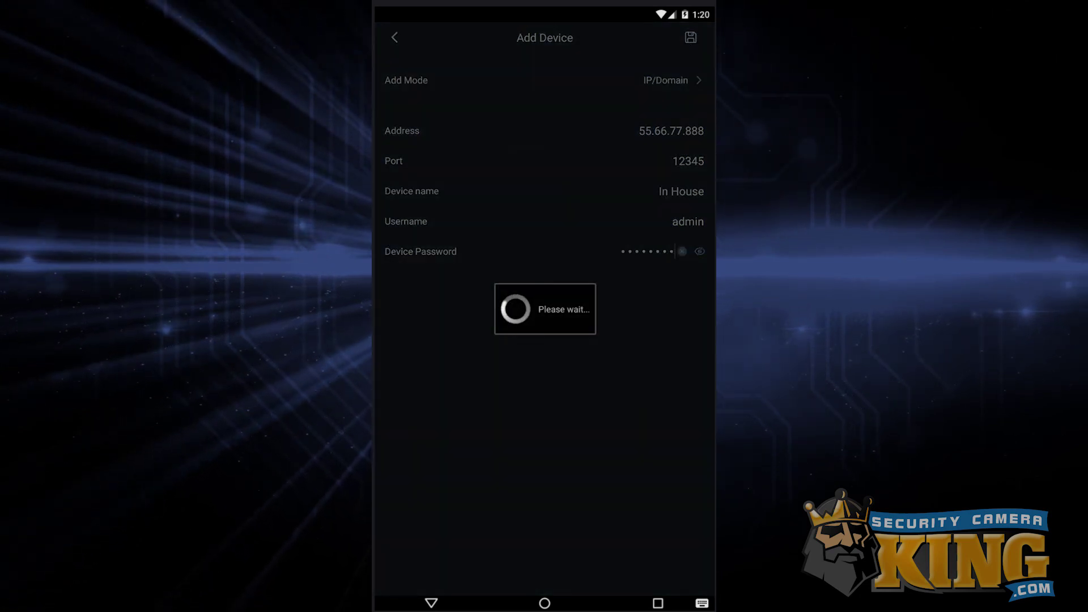